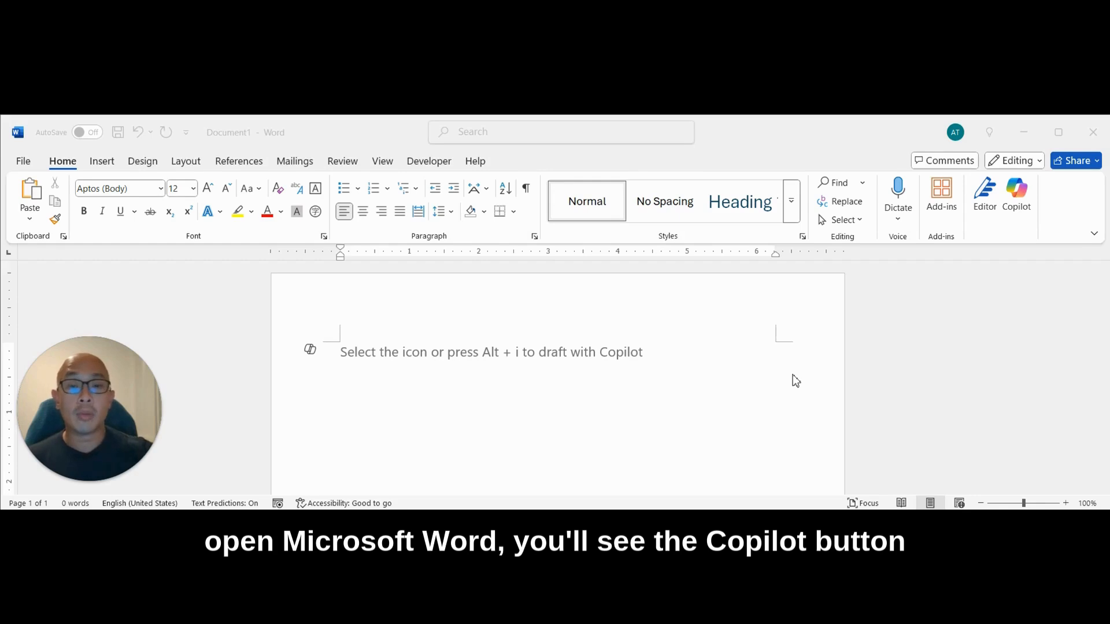
- Have Copilot write a proposal for a new eco-friendly water bottle and insert the generated text into the blank document
click(1023, 203)
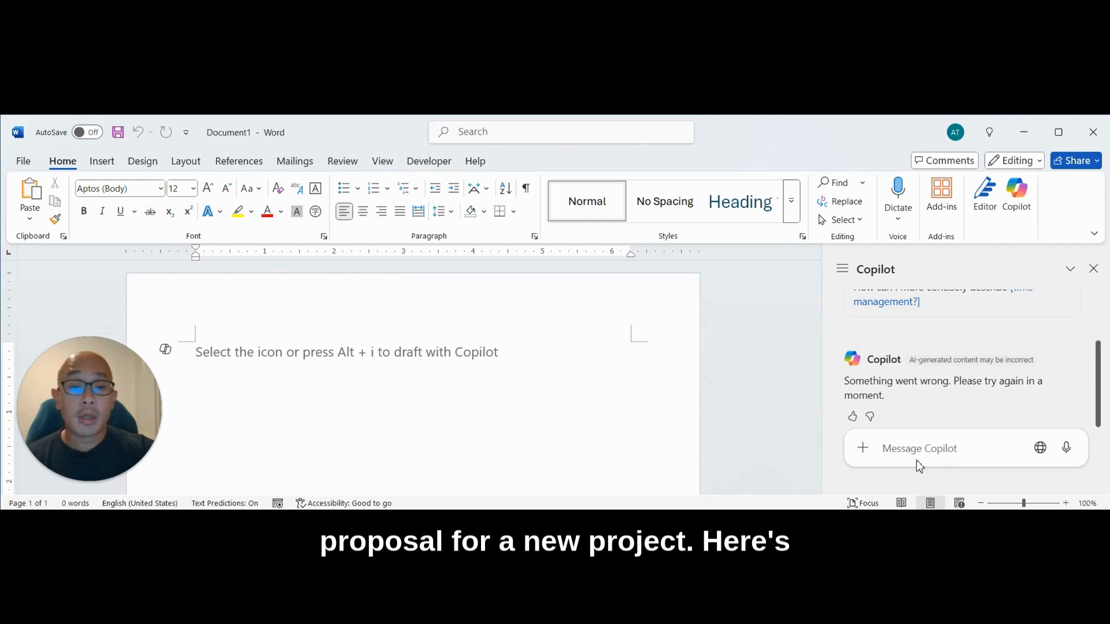
click(932, 454)
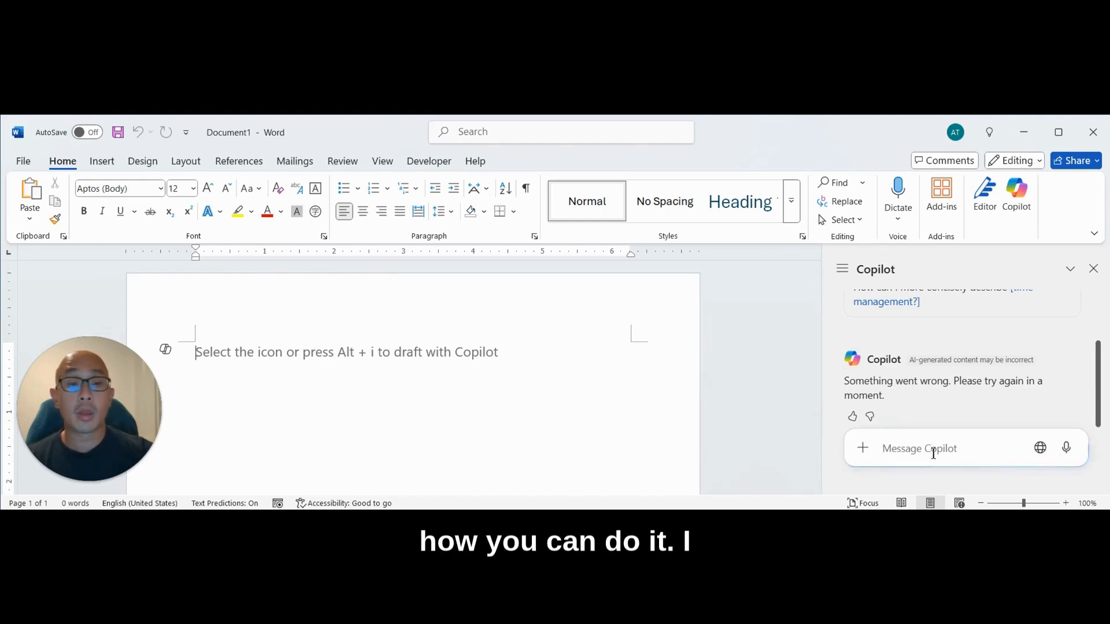
text(Write a proposal for a new eco)
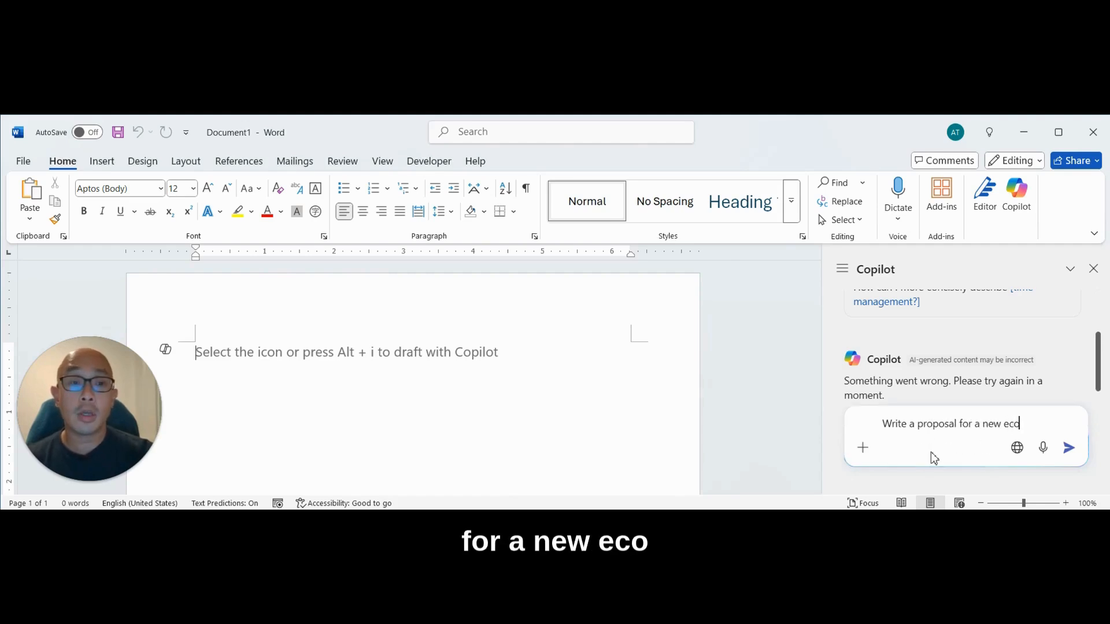
text(-friendly water bottle)
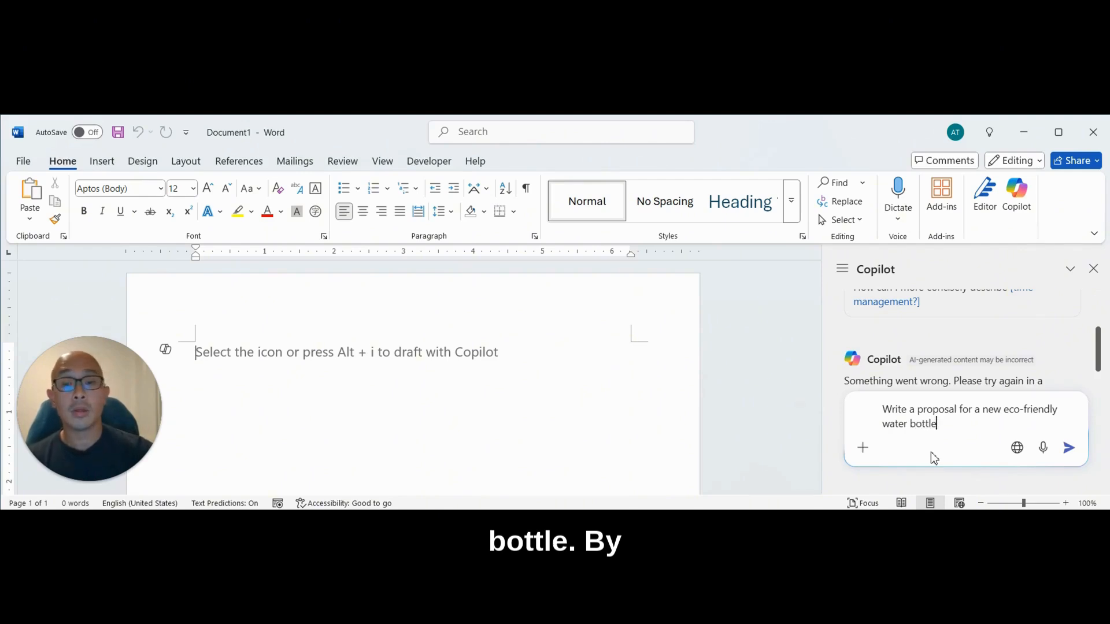
key(Return)
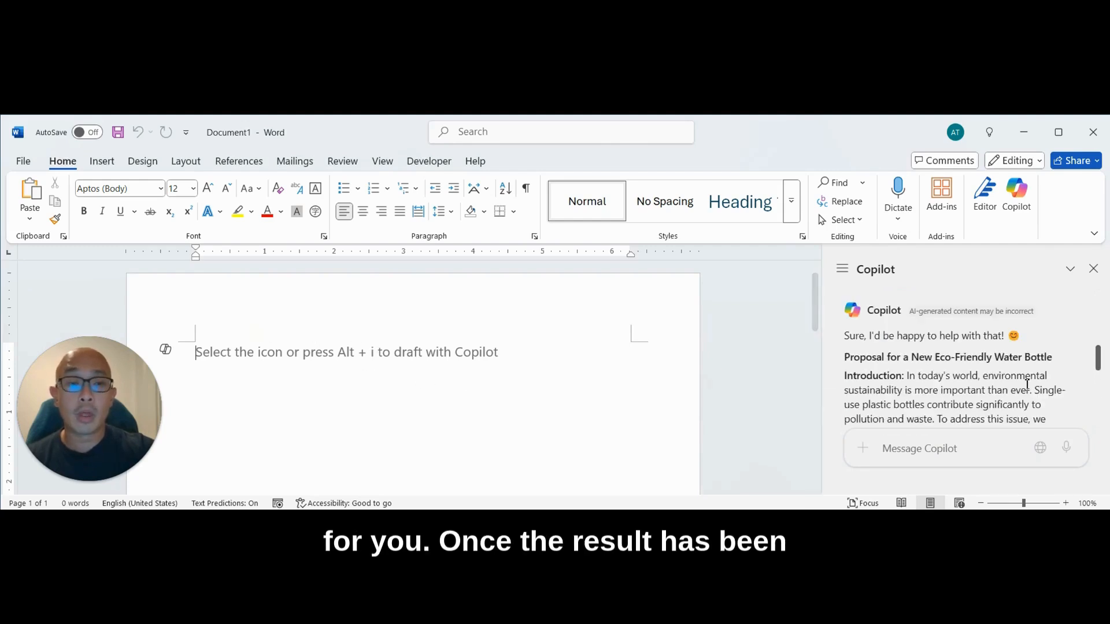
drag(1097, 347, 1089, 421)
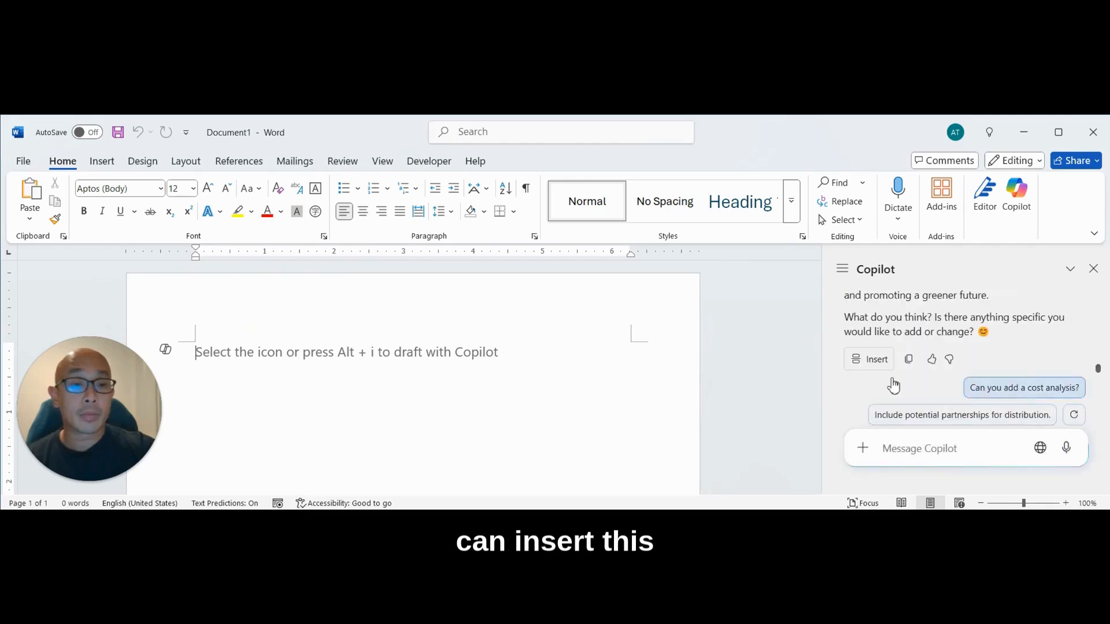
click(877, 359)
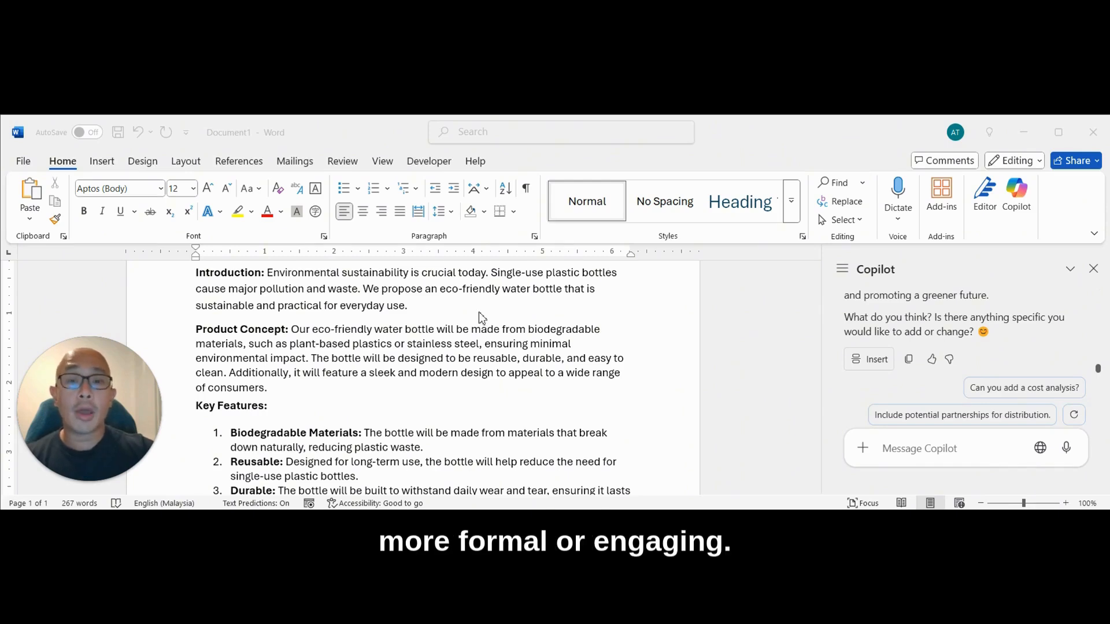
- Have Copilot rewrite the Introduction paragraph with the prompt "Rewrite this paragraph in a more formal tone" and replace the original text
click(502, 305)
drag(435, 304, 267, 272)
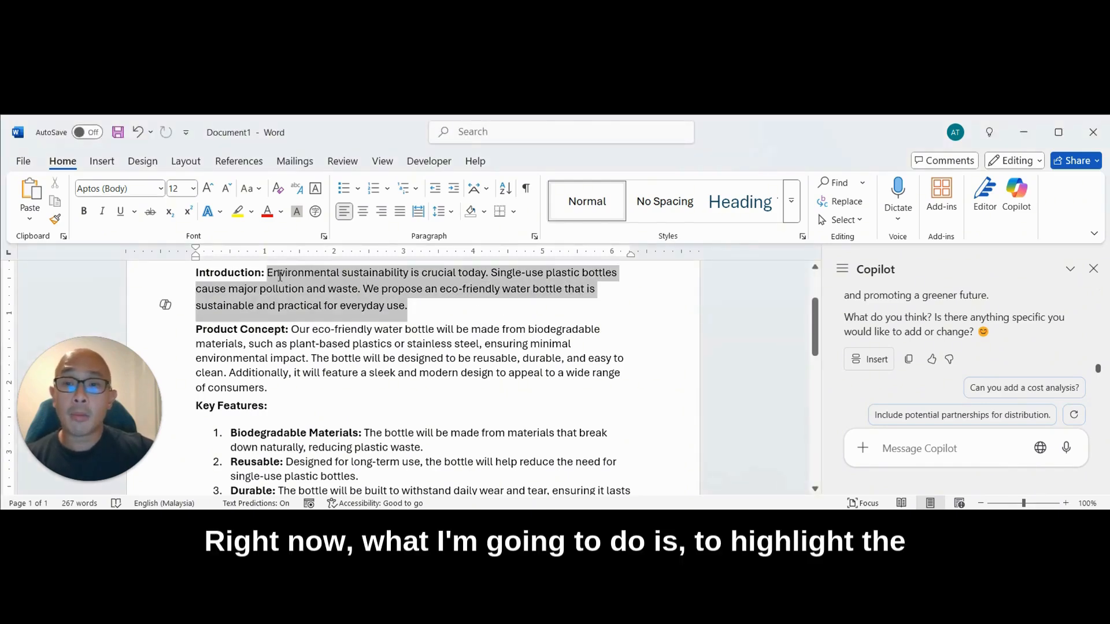
click(451, 307)
drag(451, 307, 163, 298)
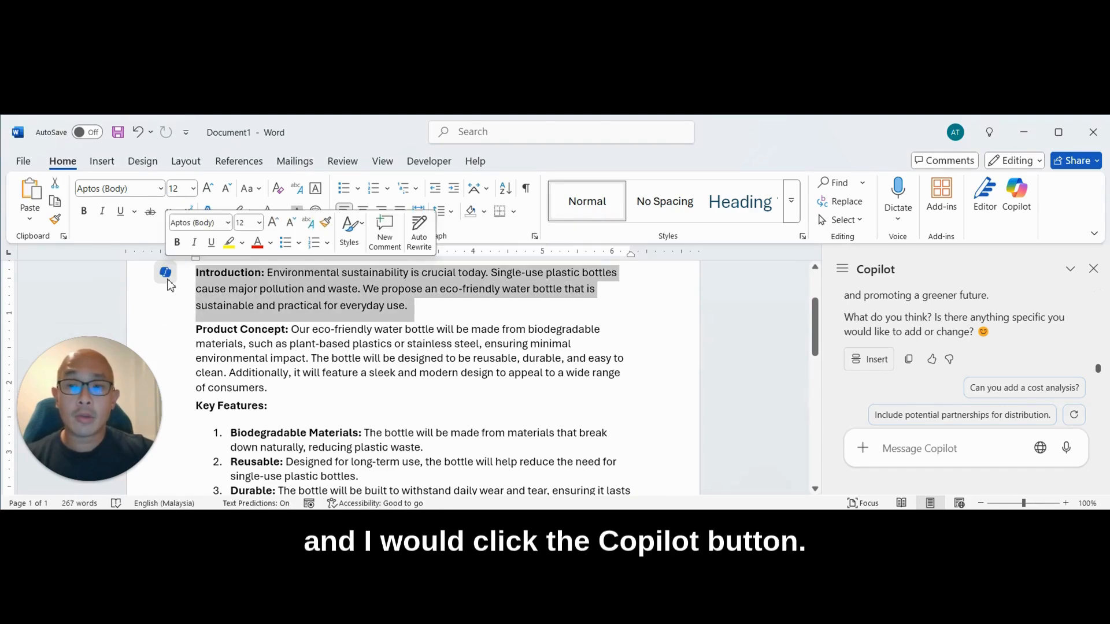
click(168, 278)
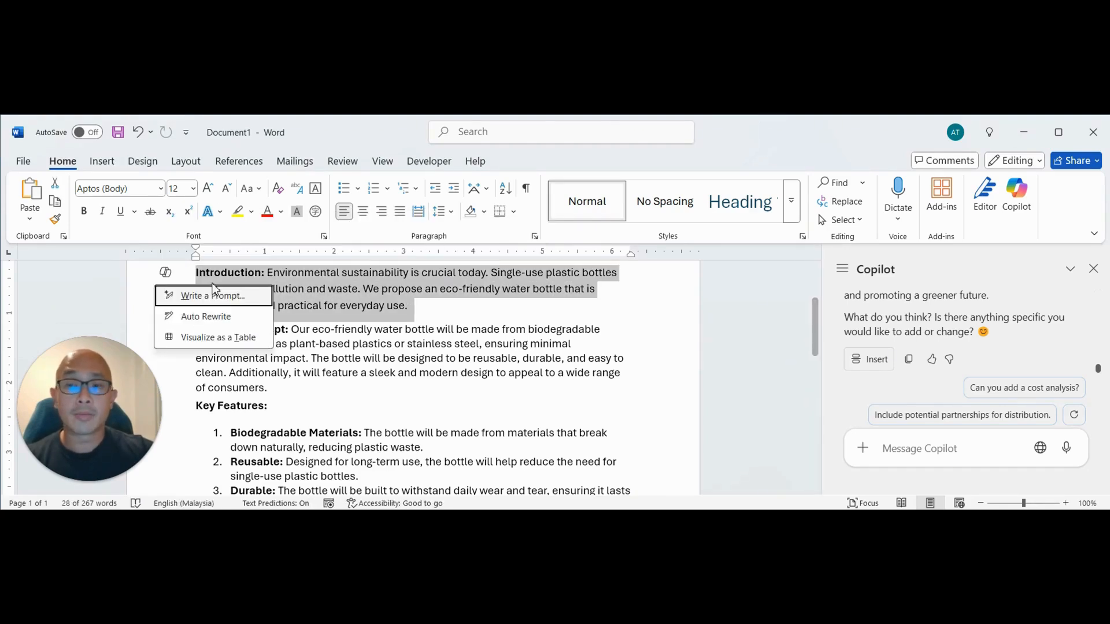
key(Escape)
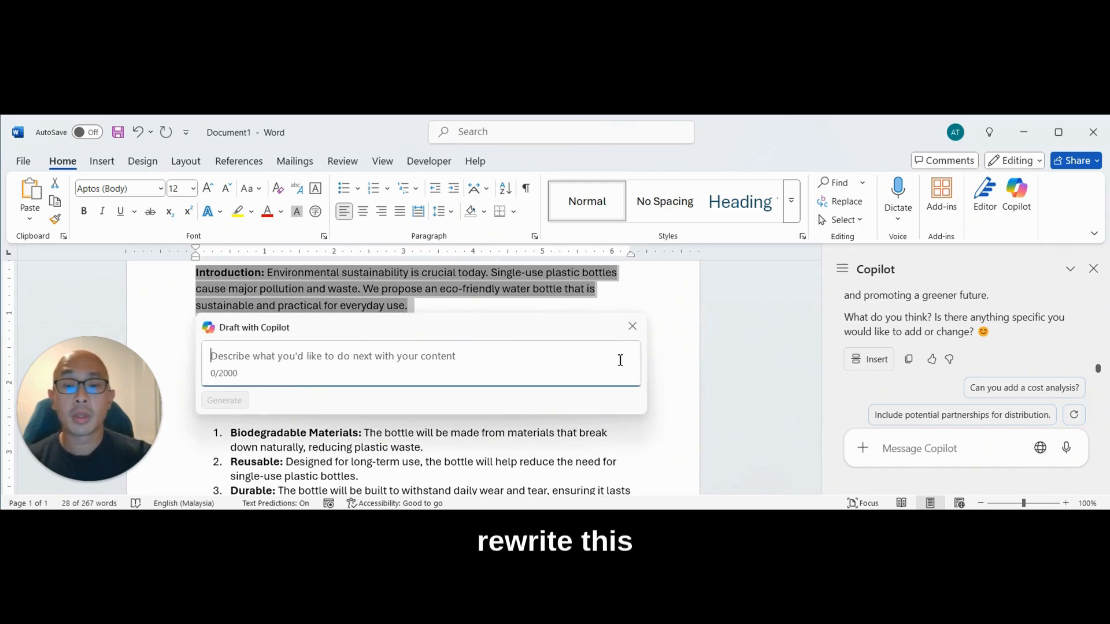
text(Rewr)
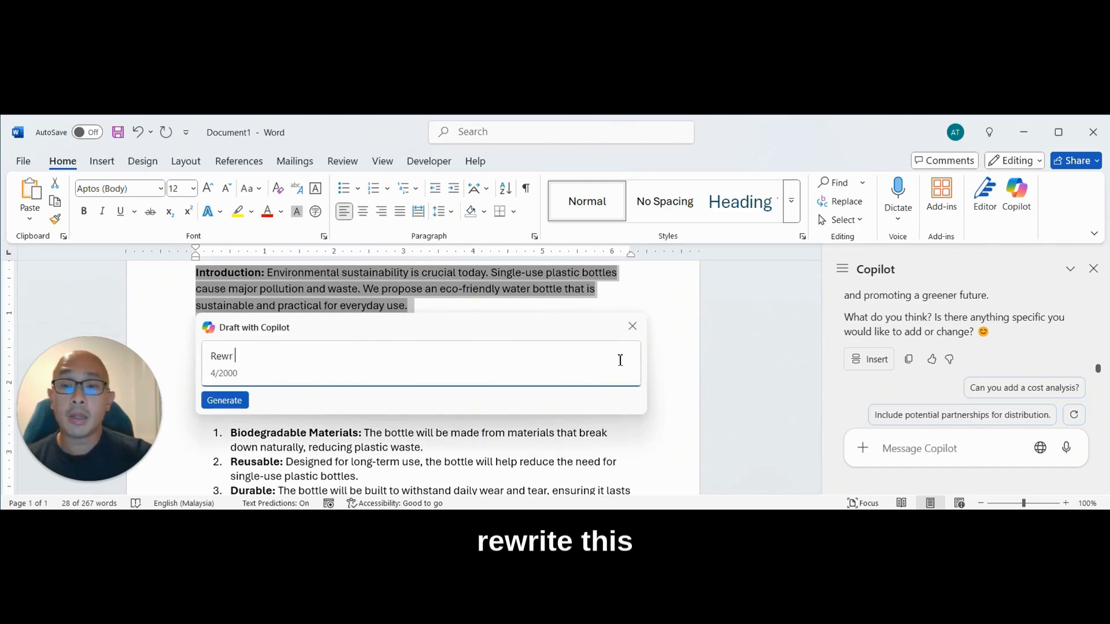
text(ite this paragraph in a more formal )
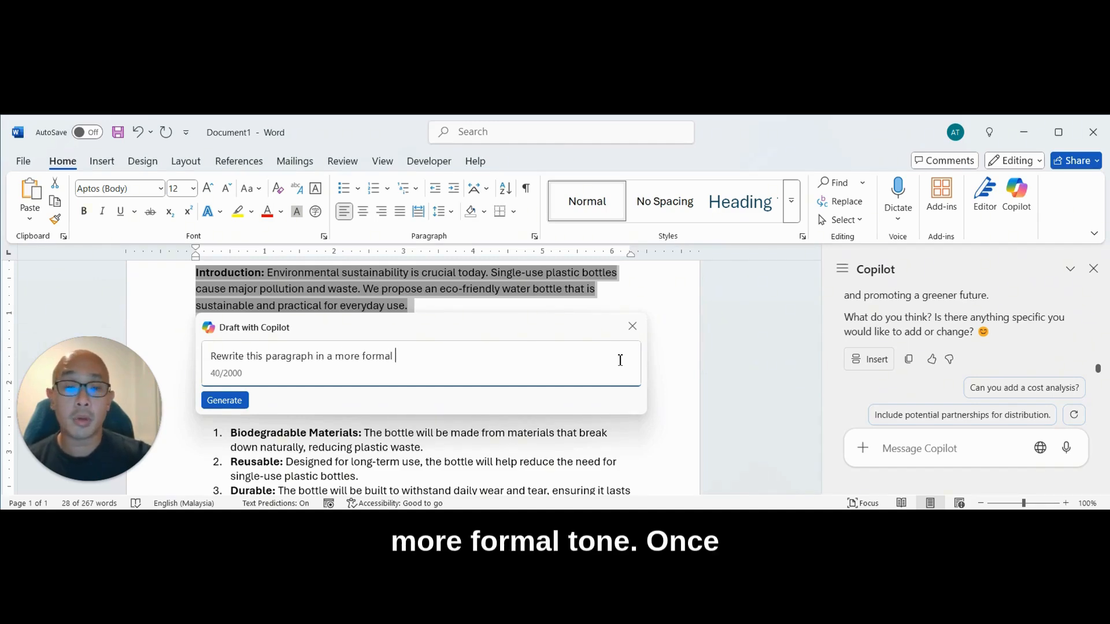
text(tone)
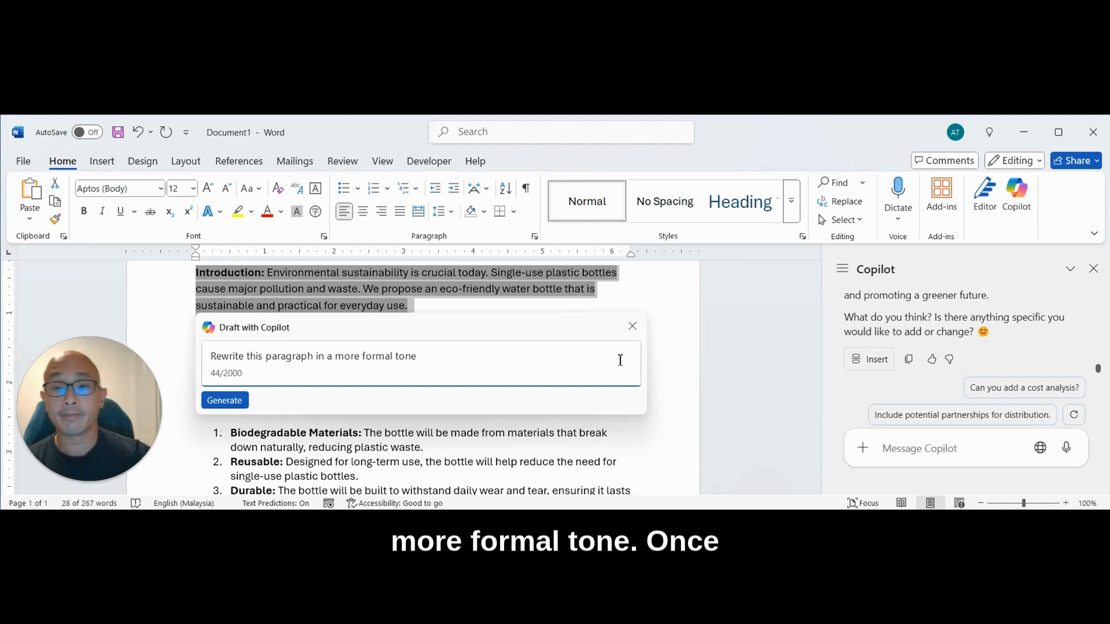
key(Return)
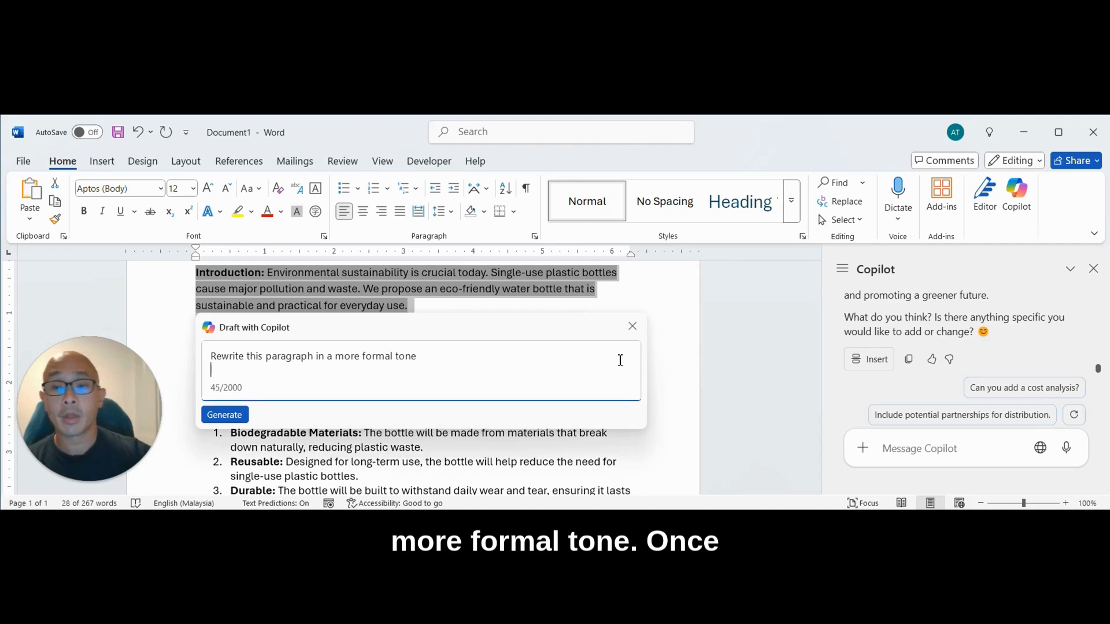
click(224, 415)
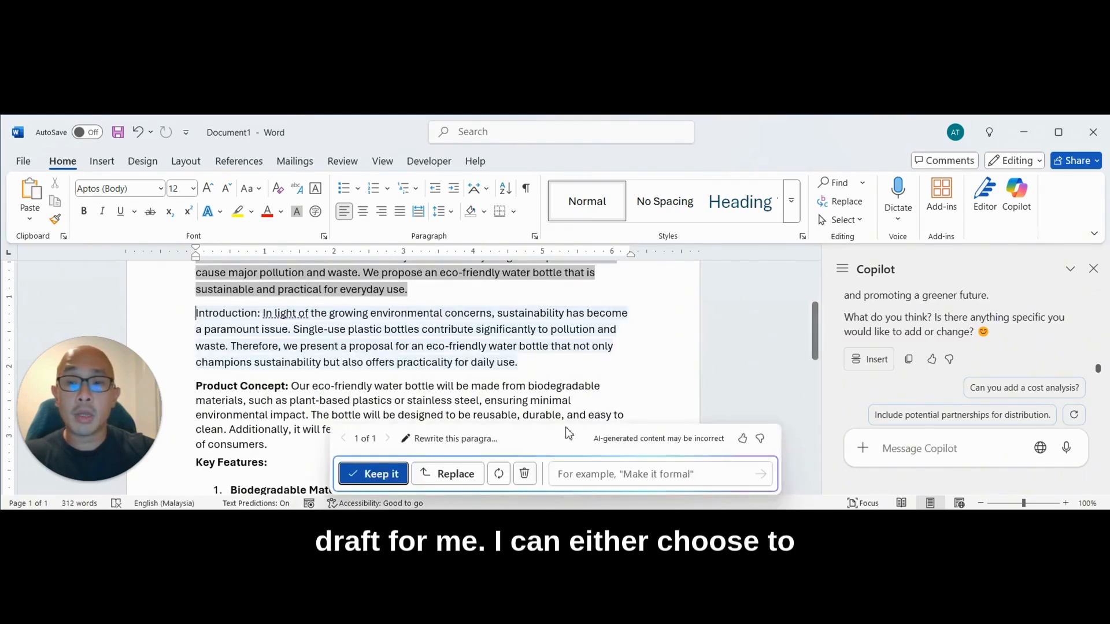
click(446, 474)
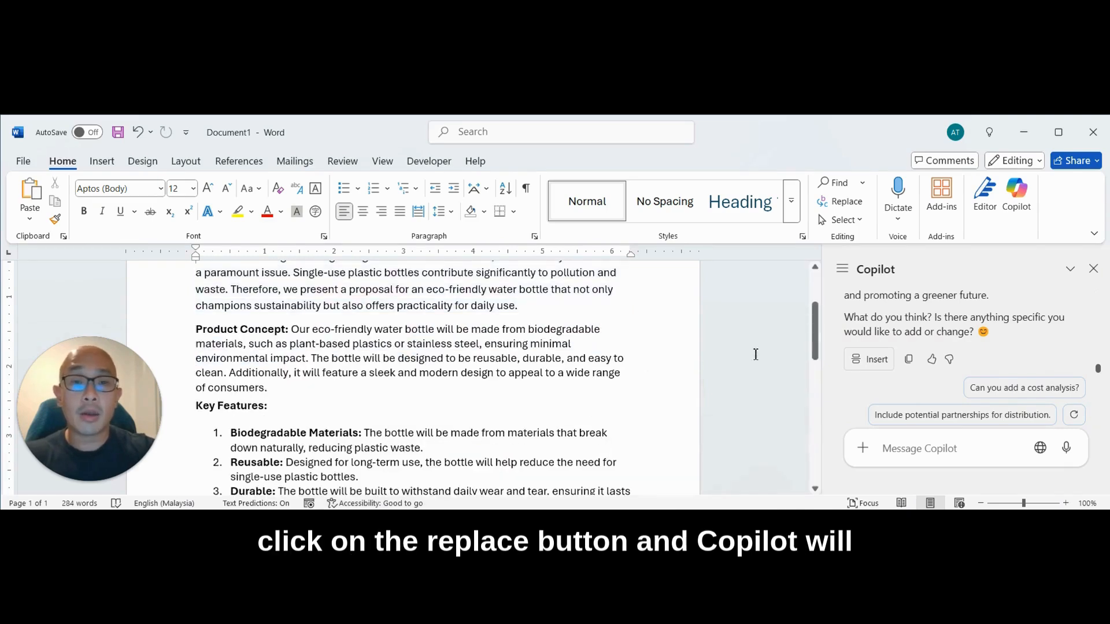
- Make the "Introduction:" label at the start of the rewritten paragraph bold
drag(820, 346, 818, 328)
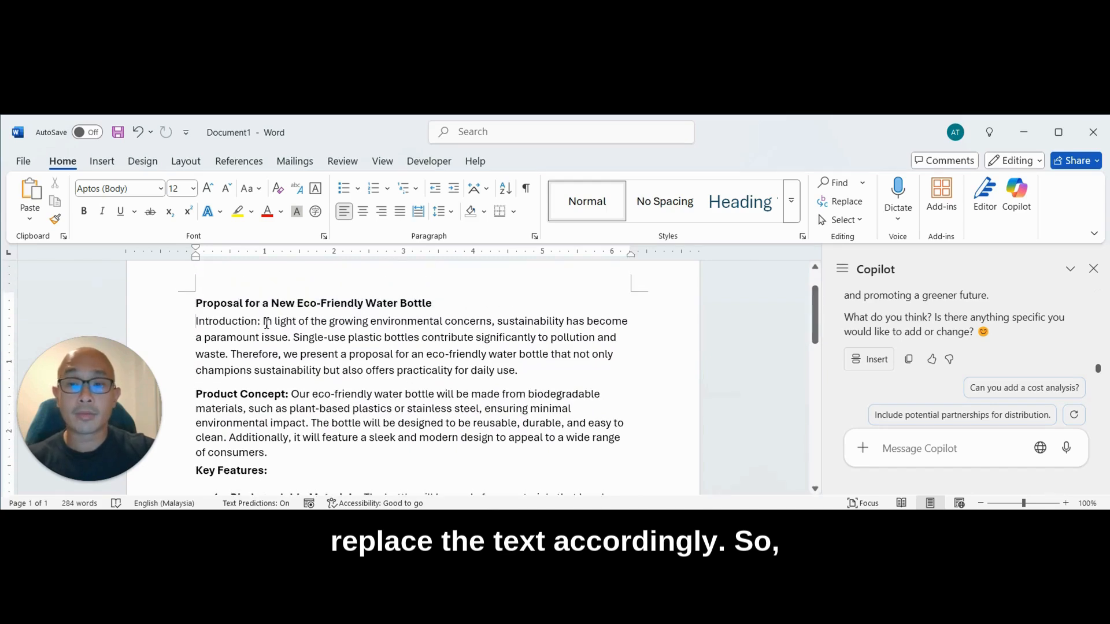
drag(263, 321, 195, 322)
key(ctrl+b)
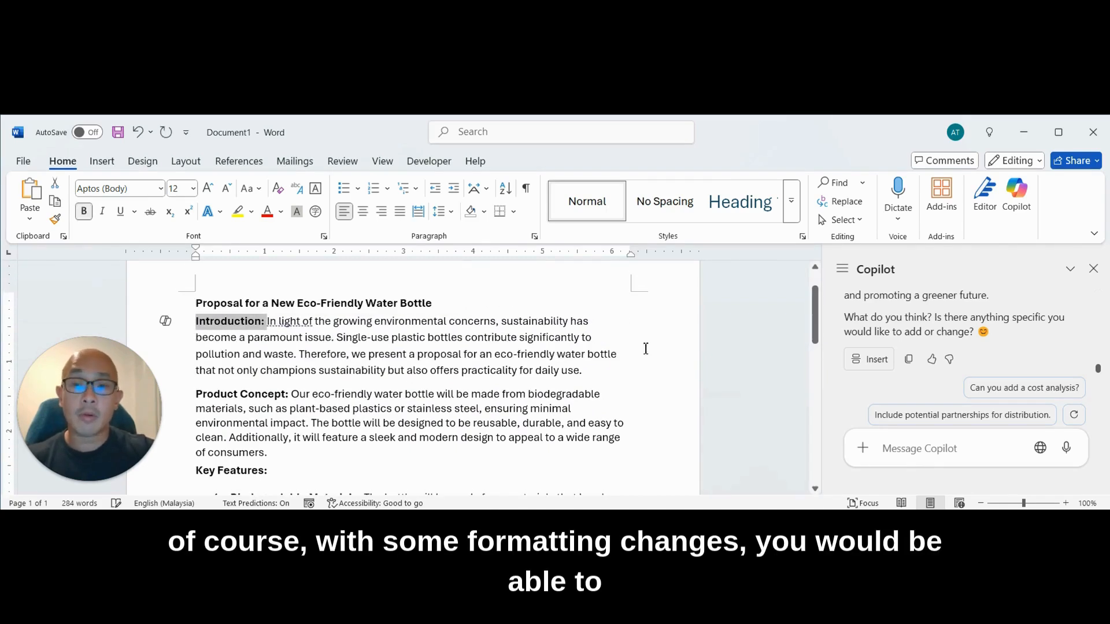
click(236, 324)
triple_click(235, 324)
click(509, 371)
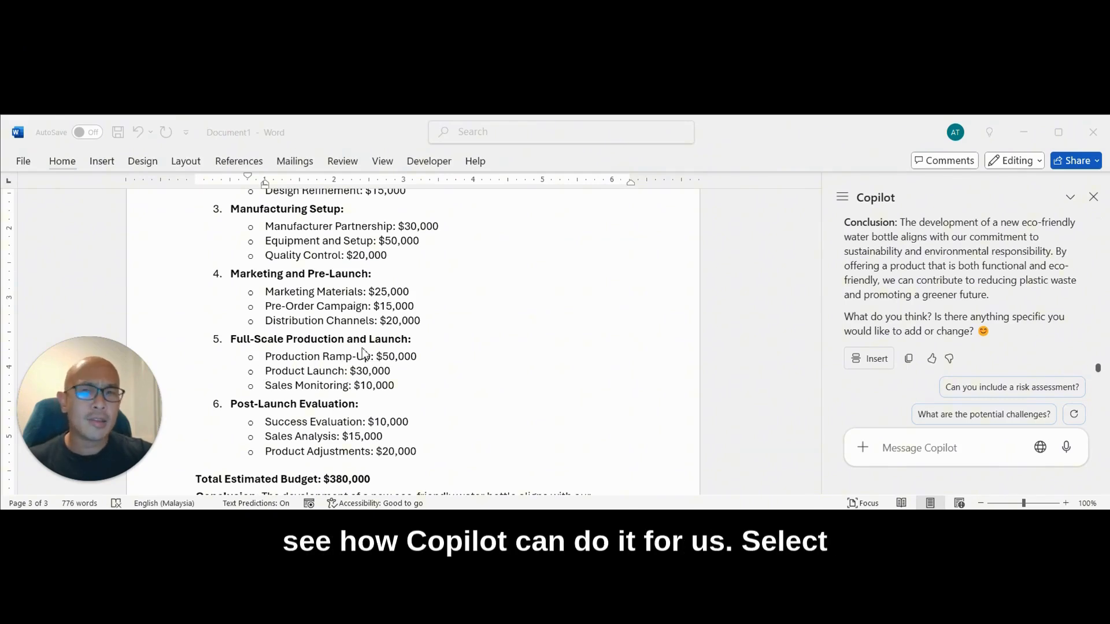
- Replace the three cost items under Prototype Testing and Refinement with a Copilot result for the prompt "Convert this list into a table"
click(400, 338)
scroll(480, 314, up, 2)
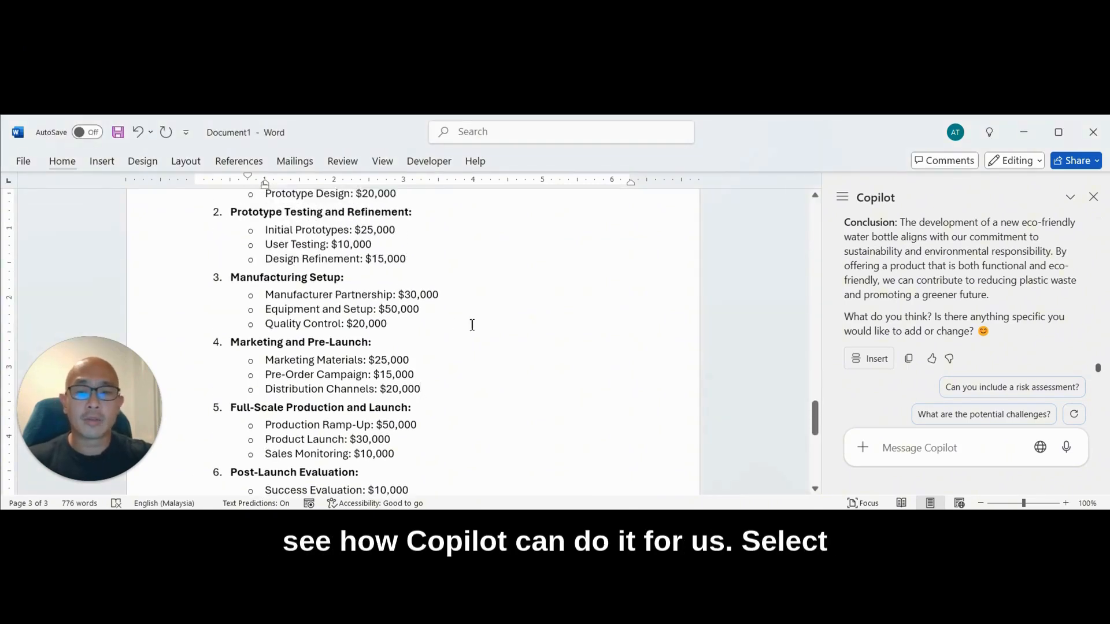
drag(410, 260, 262, 234)
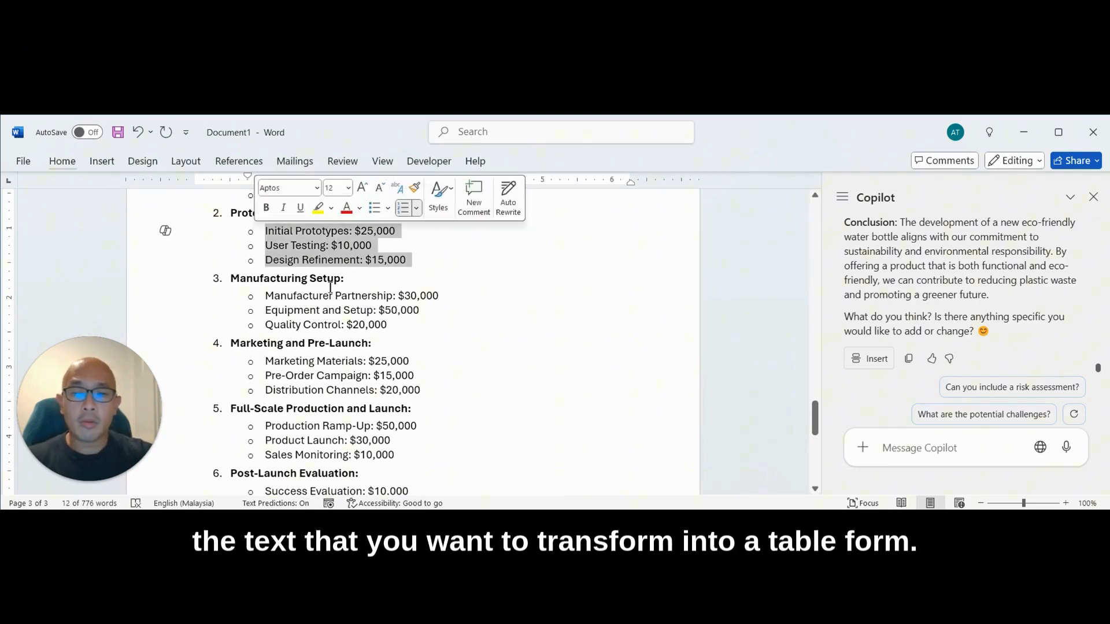
click(164, 231)
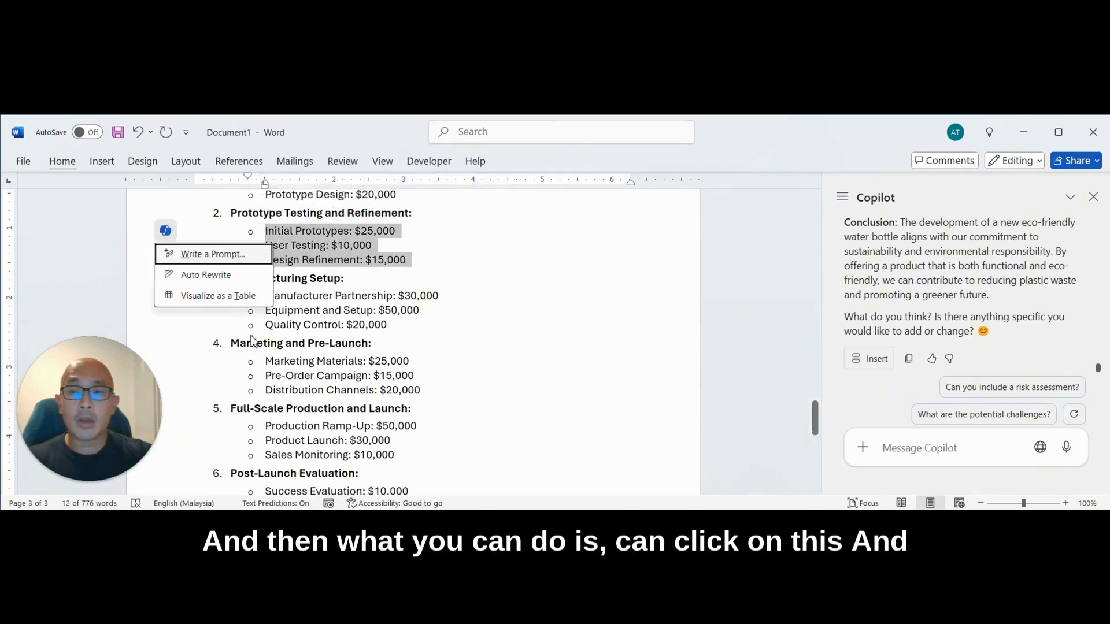
click(212, 255)
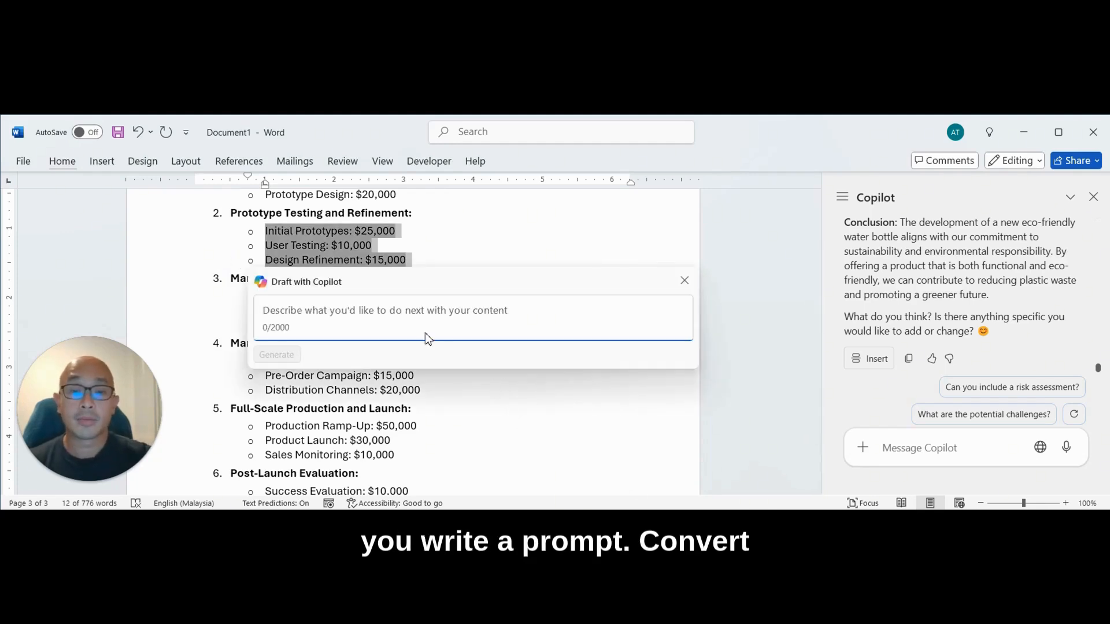
text(Convert thi)
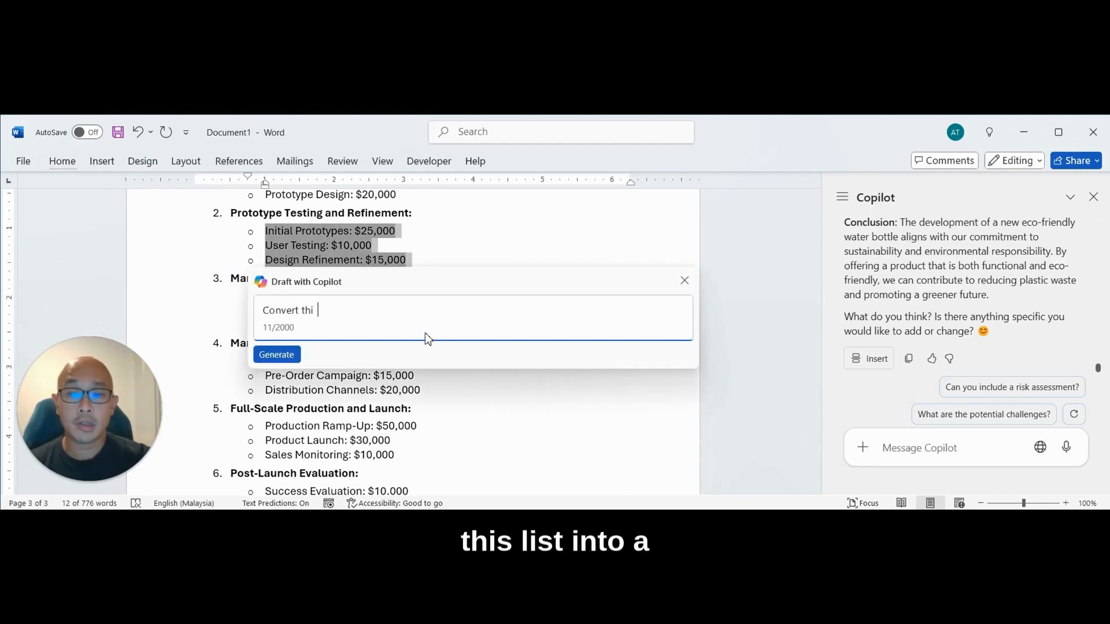
text(s list into a table)
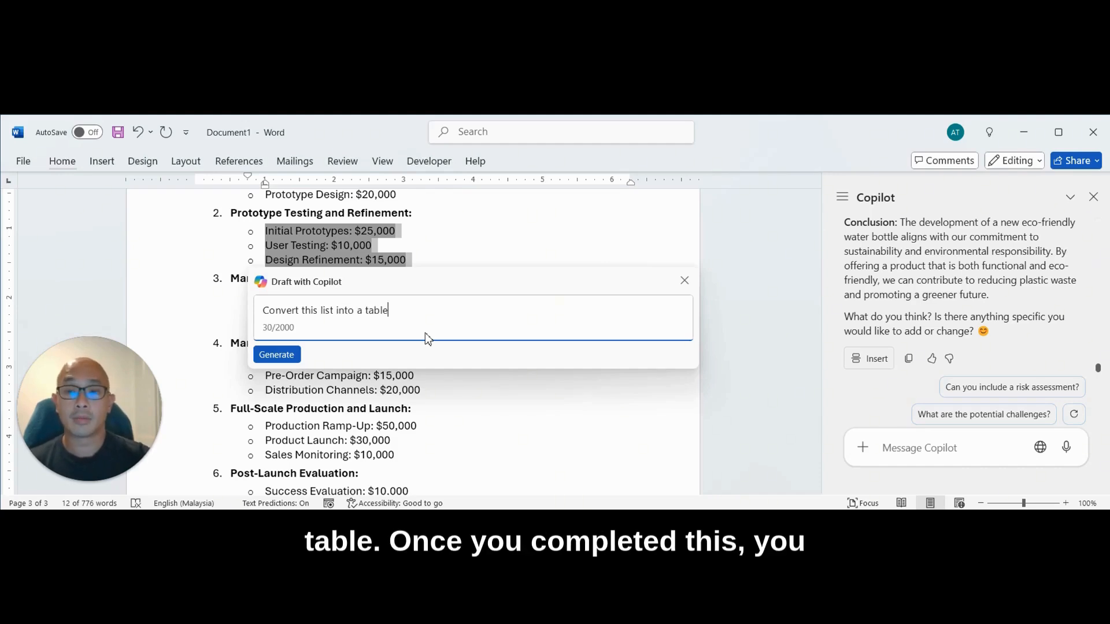
click(277, 354)
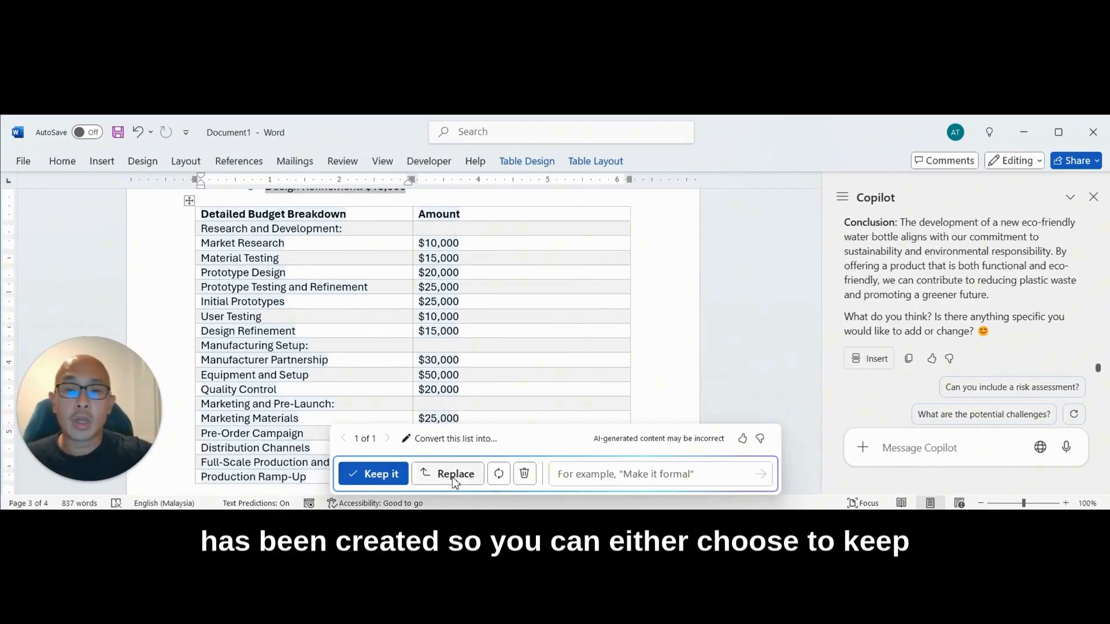
click(434, 474)
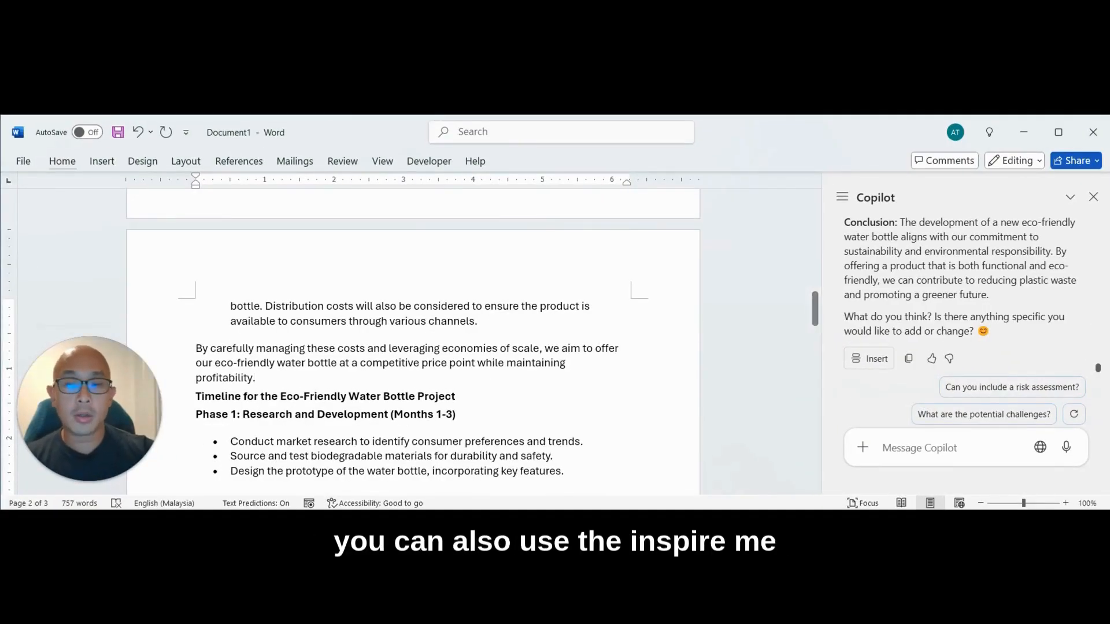
- Add a blank paragraph above the Timeline heading, let Copilot's Inspire me draft text there, and keep the draft
key(Return)
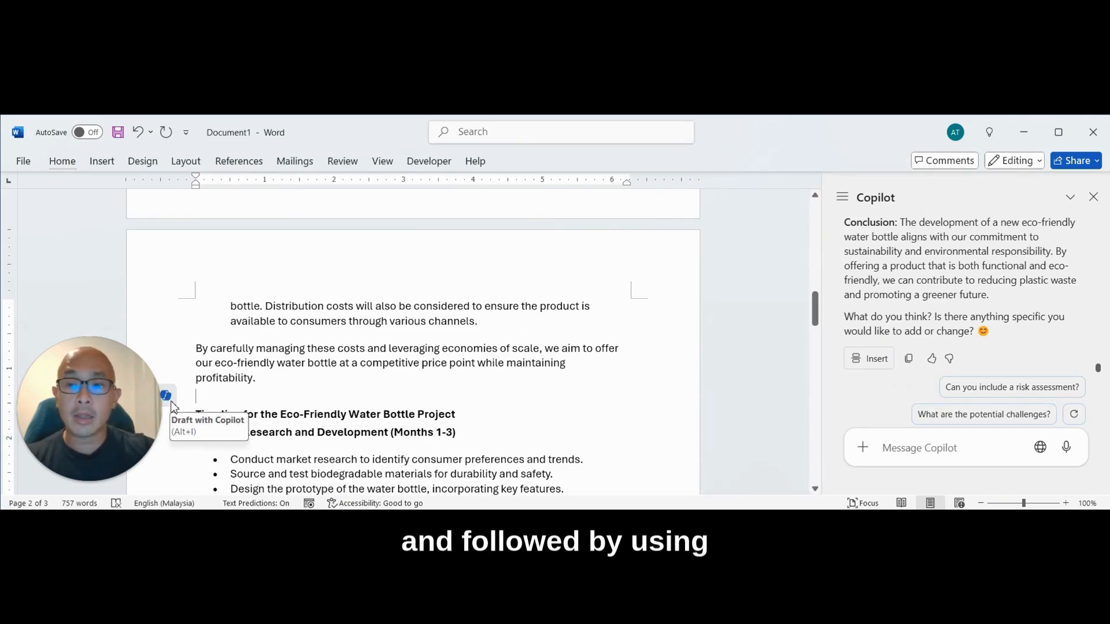
click(168, 398)
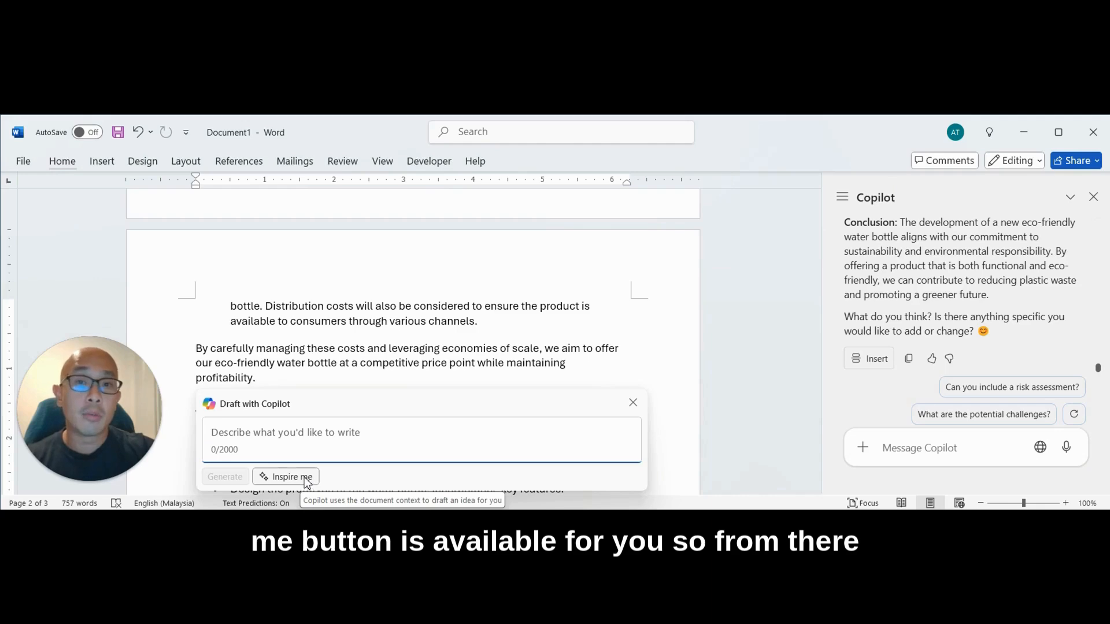
click(307, 477)
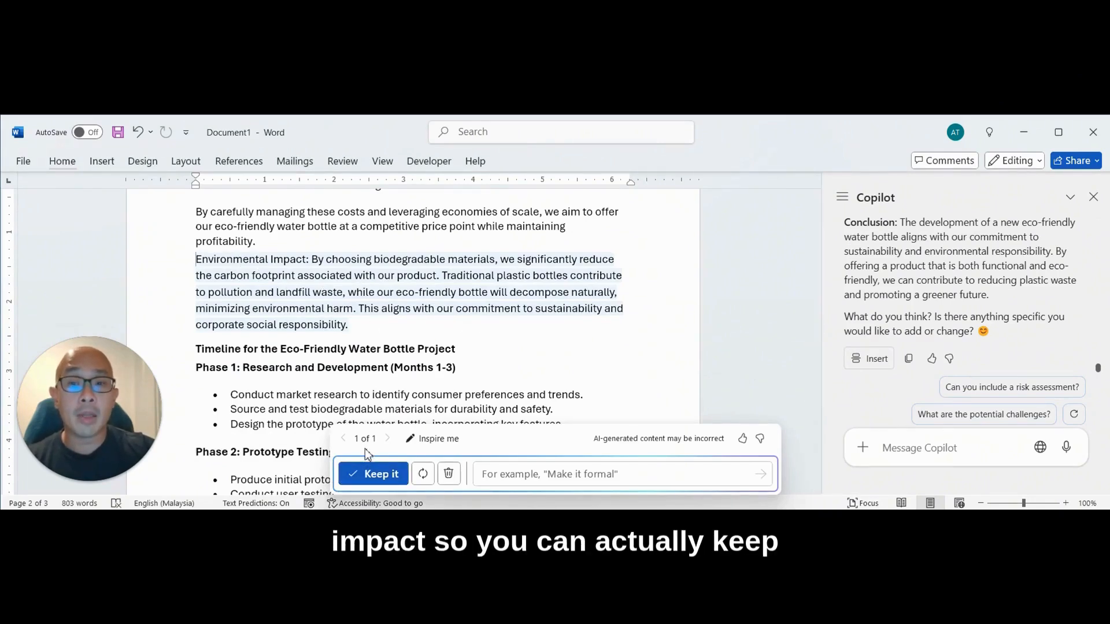
click(383, 479)
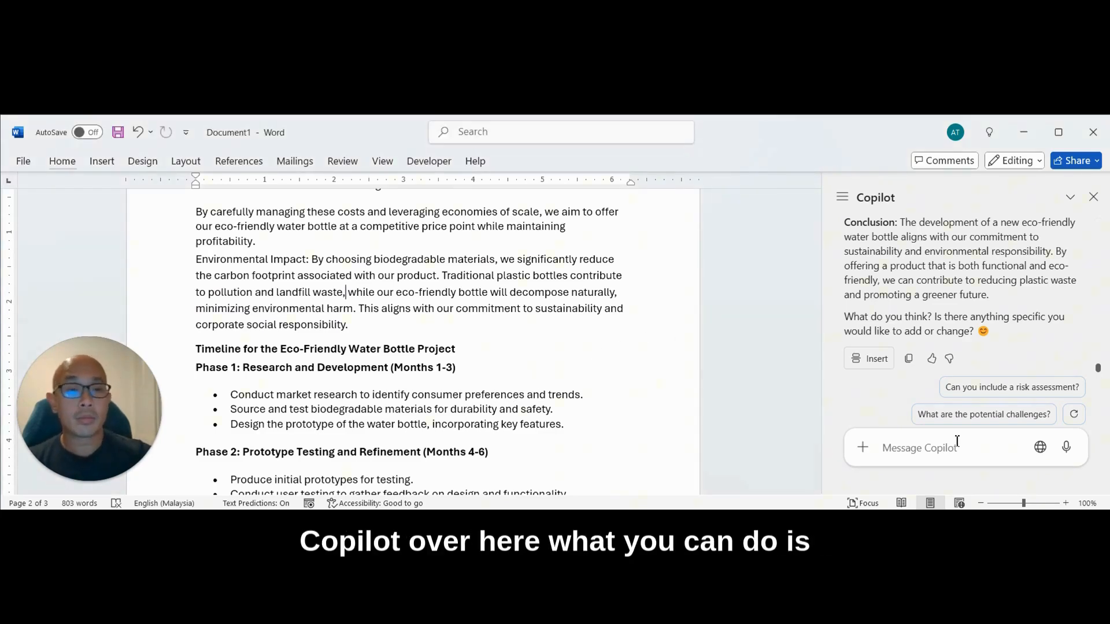
- Ask Copilot in the chat to "summarize this document for me" and read through the generated summary
click(963, 446)
text(summ)
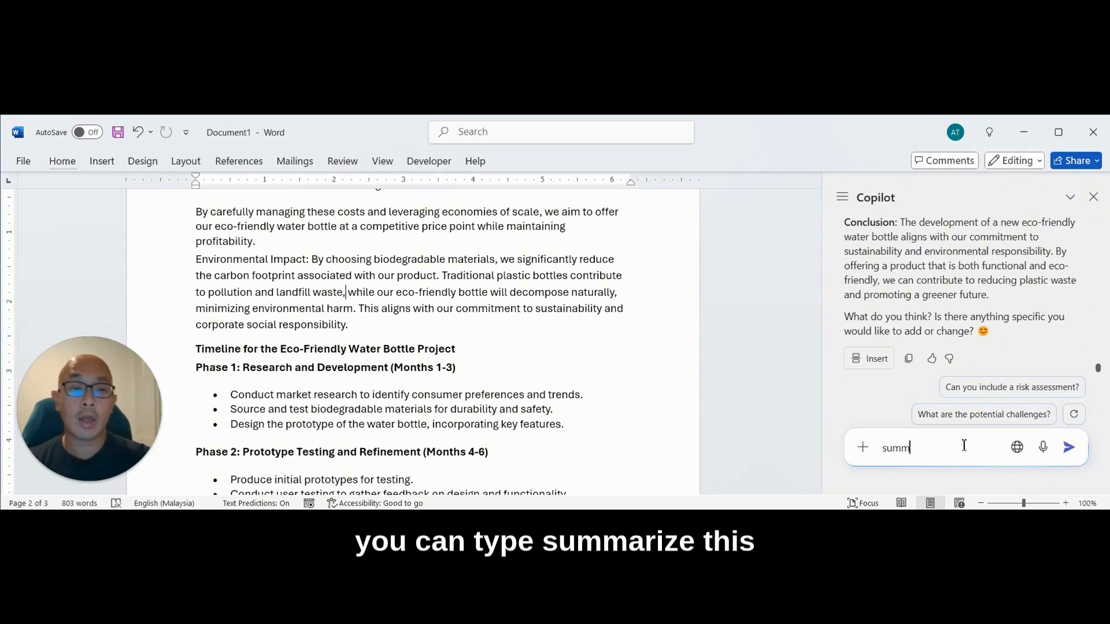
text(arize this document fo)
key(BackSpace)
key(BackSpace)
key(BackSpace)
key(BackSpace)
key(BackSpace)
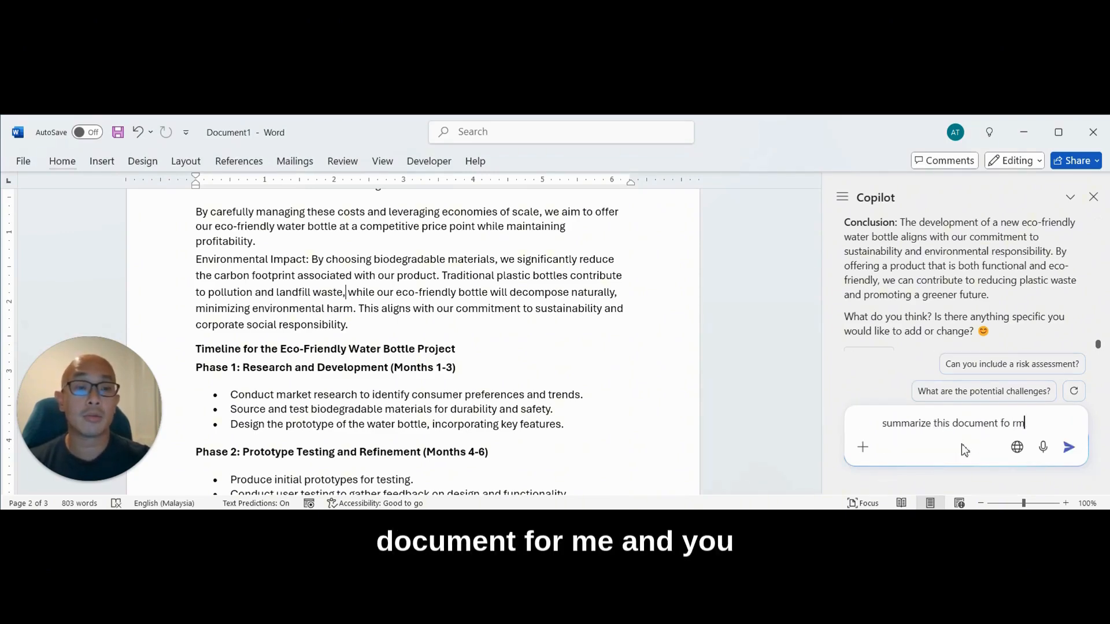
text(or me)
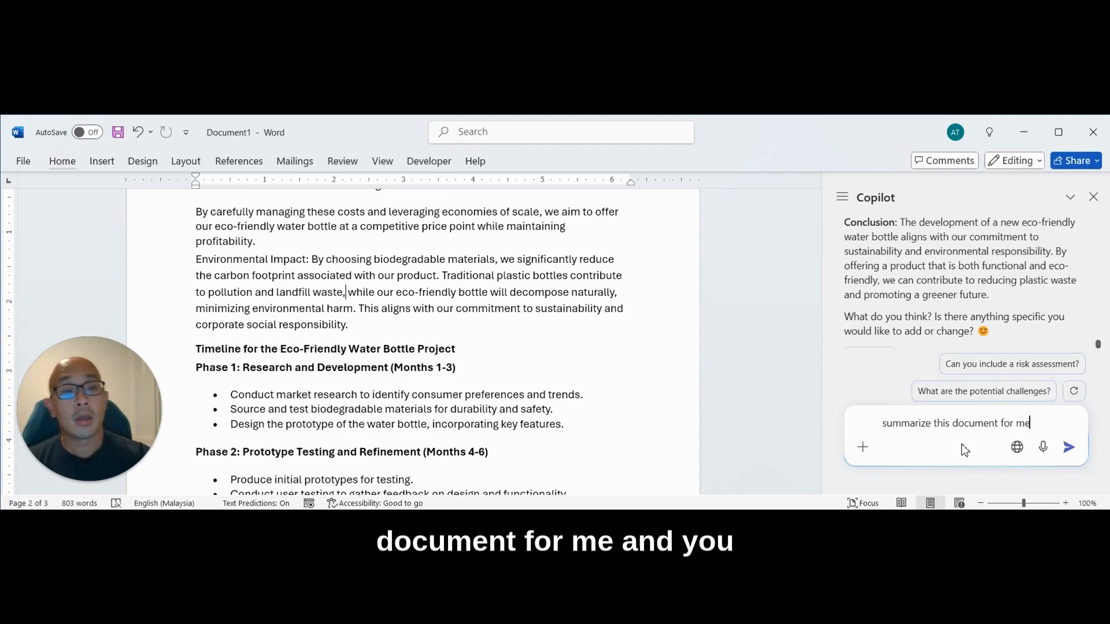
key(Return)
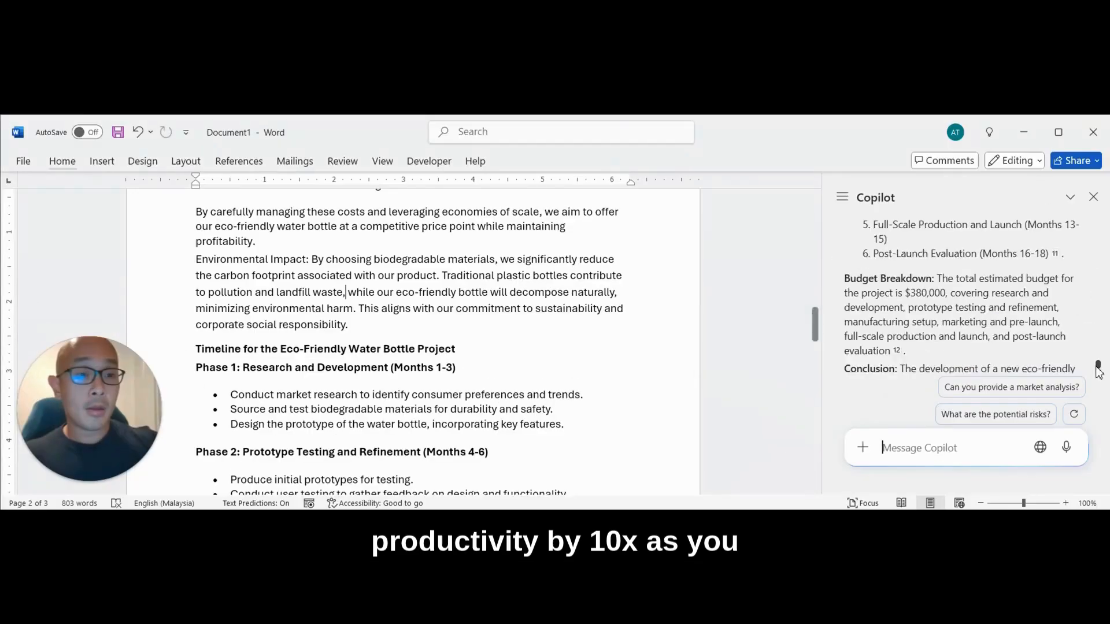
scroll(1015, 309, up, 5)
scroll(1014, 309, up, 10)
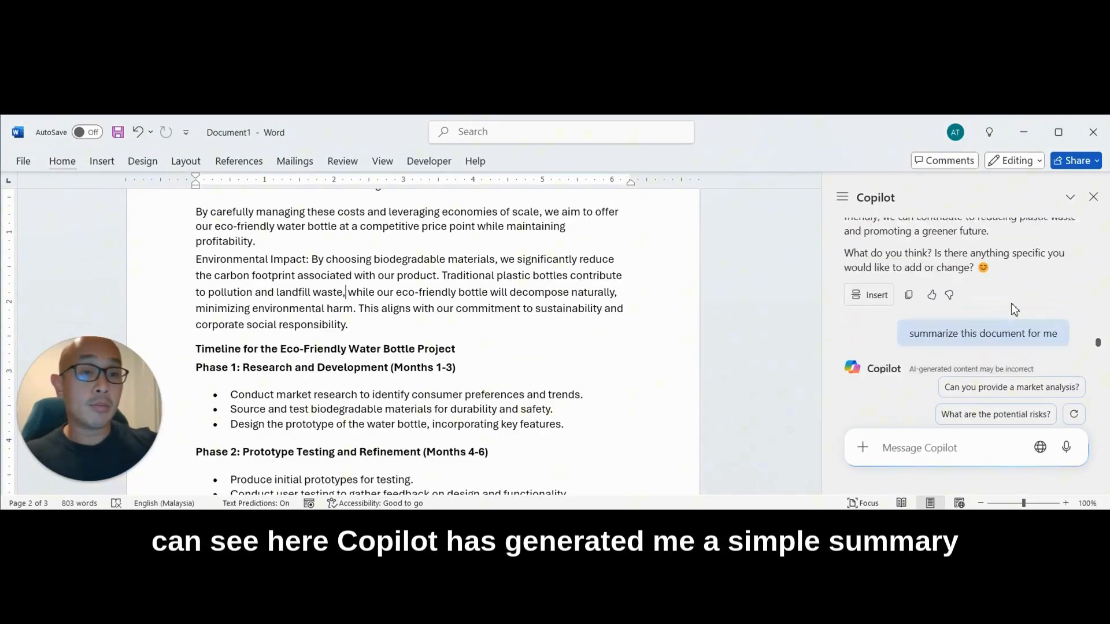
scroll(1014, 311, down, 10)
scroll(1015, 311, down, 3)
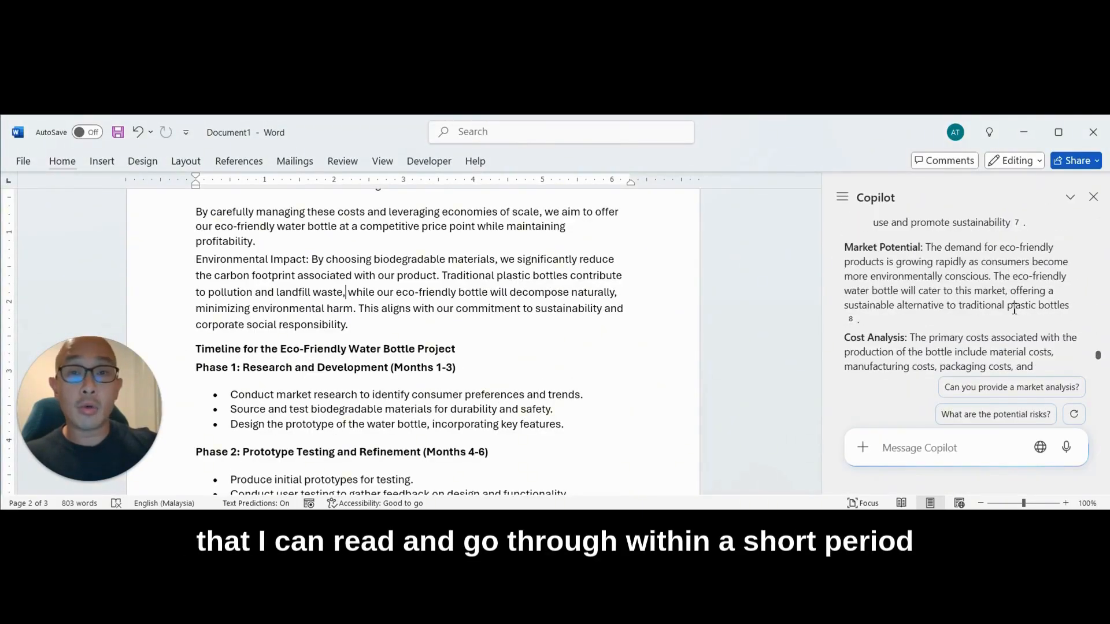
scroll(1014, 309, down, 10)
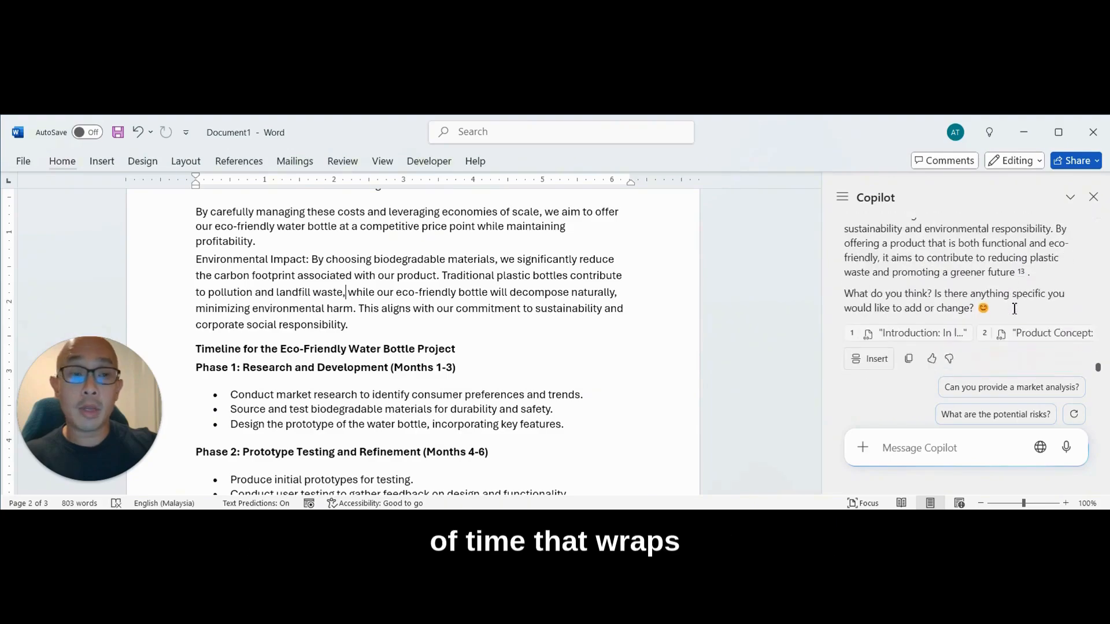